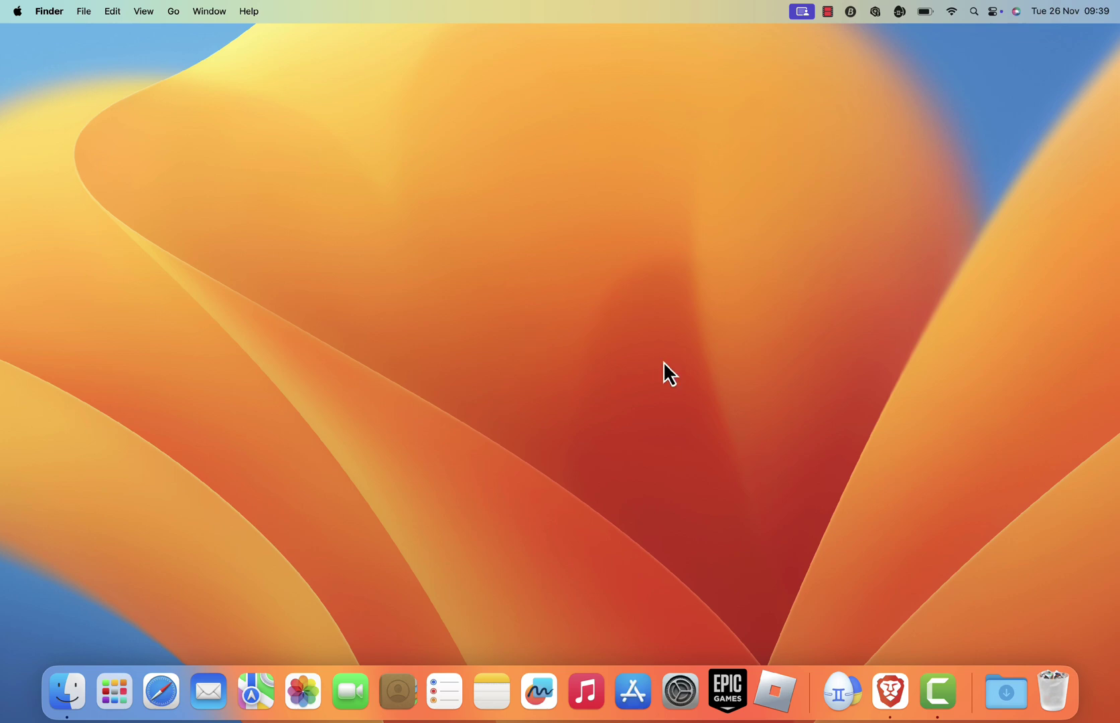
# - Launch Brave and run a Google search for 'Blender'
pyautogui.click(891, 691)
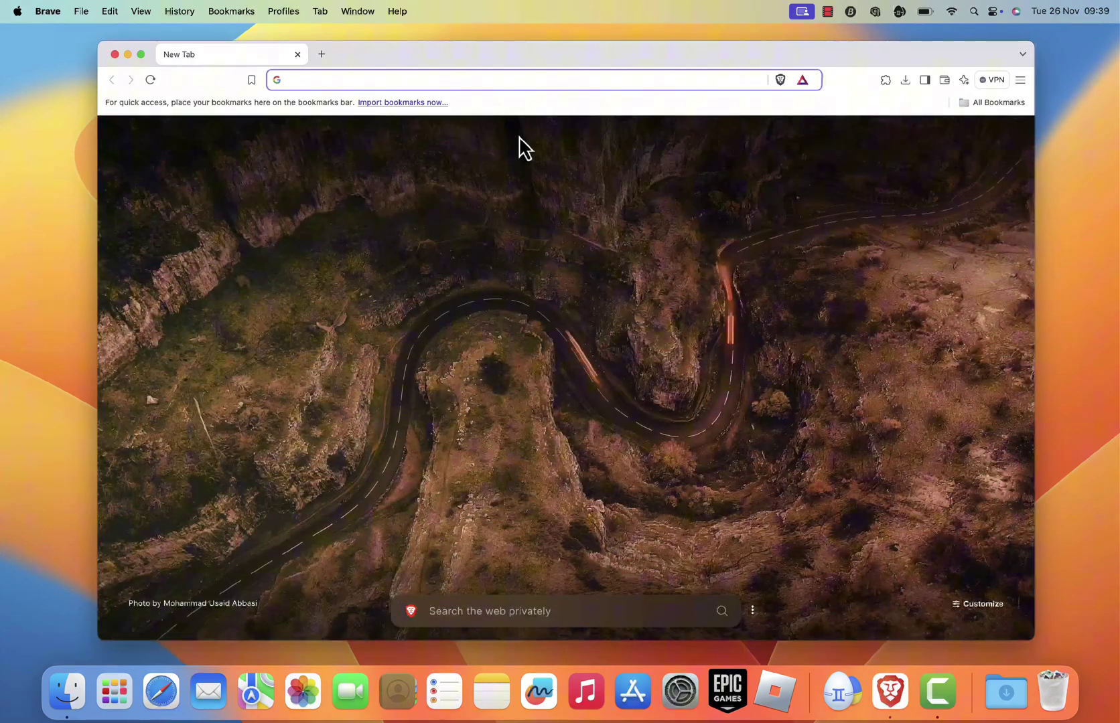
pyautogui.write('Blender')
pyautogui.press('Return')
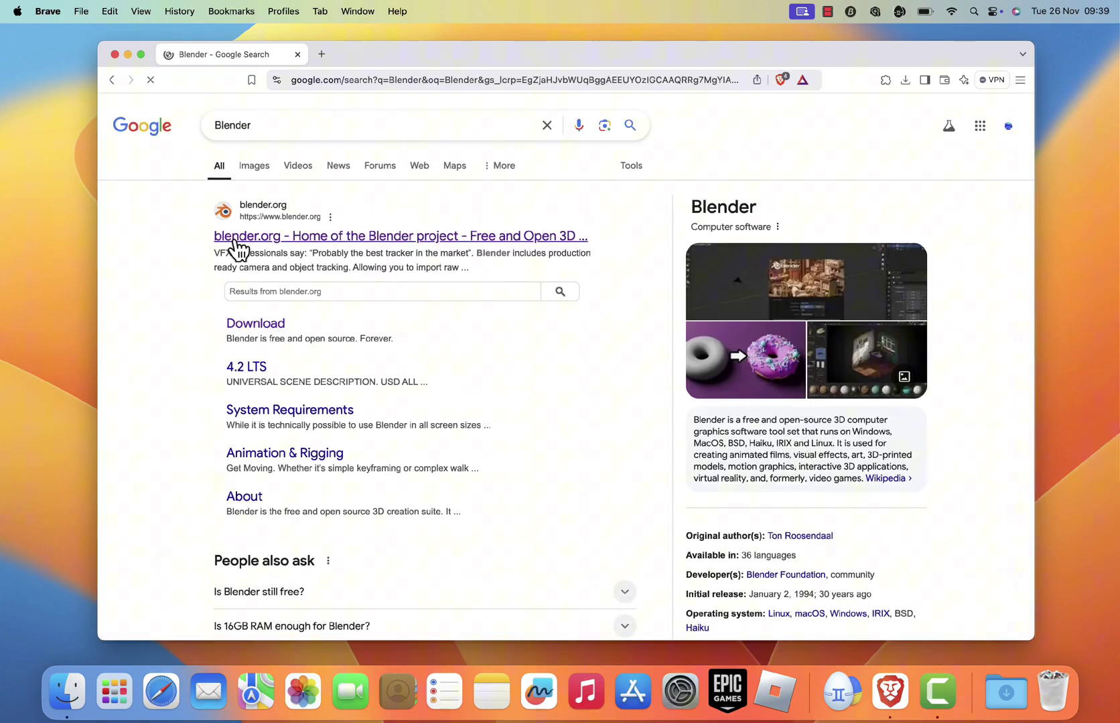
# - Go from blender.org to the Download page and review the 4.3.0 macOS build and other versions
pyautogui.click(296, 242)
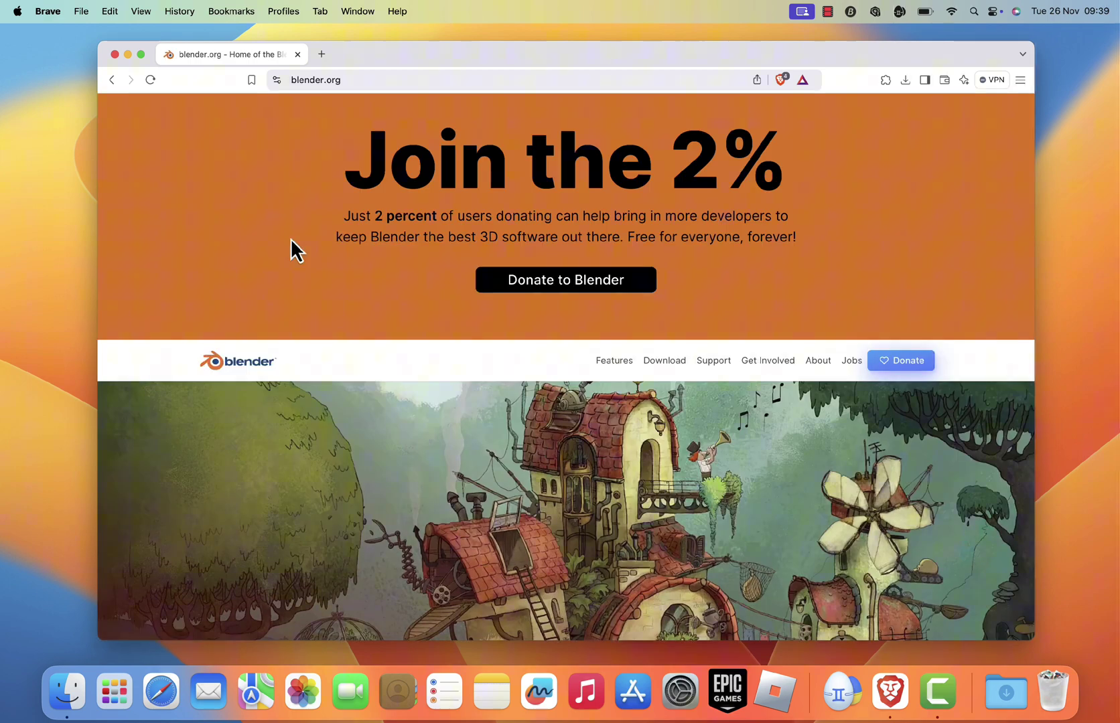
pyautogui.scroll(-3, 434, 451)
pyautogui.scroll(-3, 434, 448)
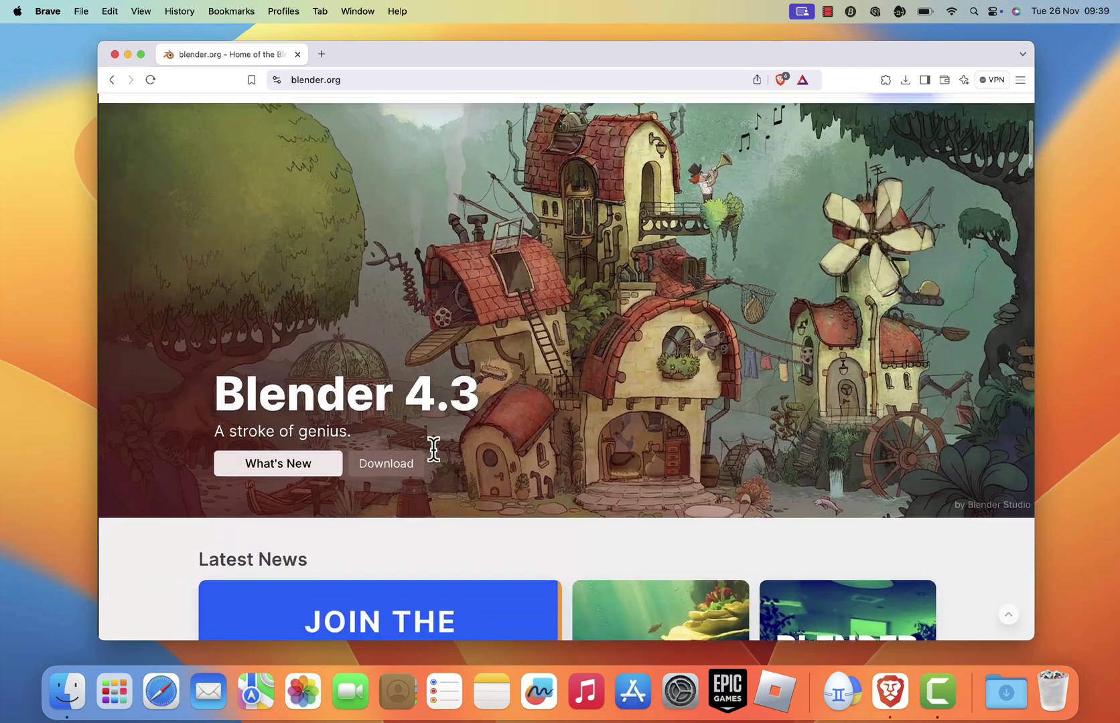
pyautogui.scroll(3, 434, 451)
pyautogui.scroll(-2, 434, 451)
pyautogui.click(385, 452)
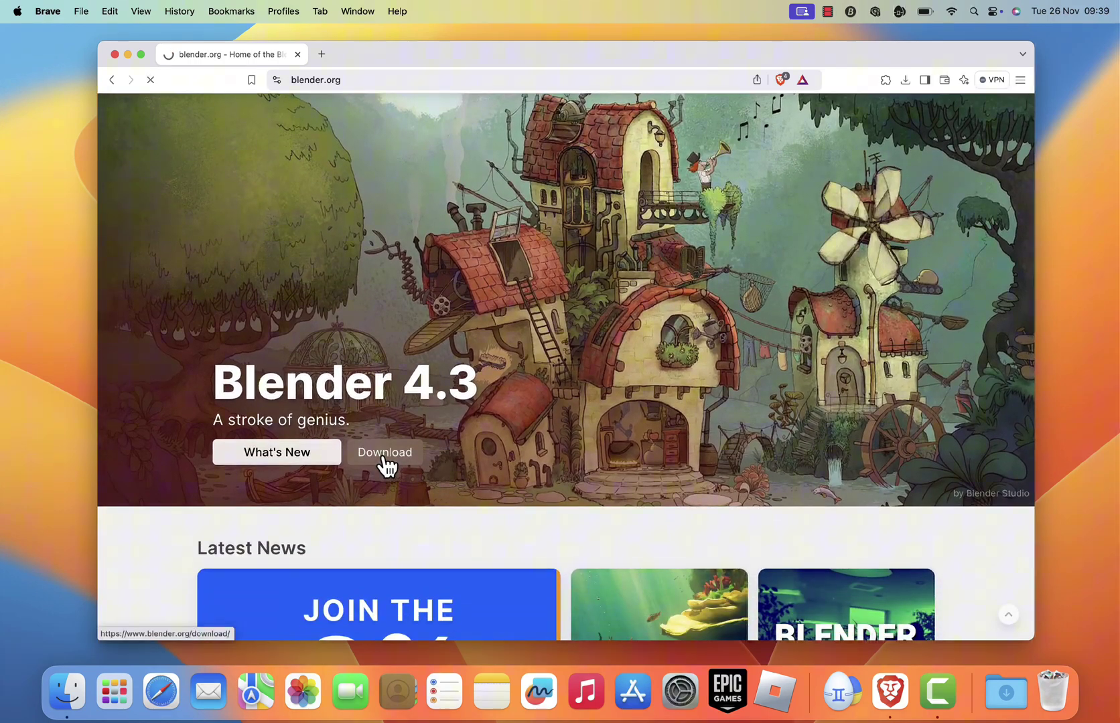
pyautogui.scroll(-3, 382, 456)
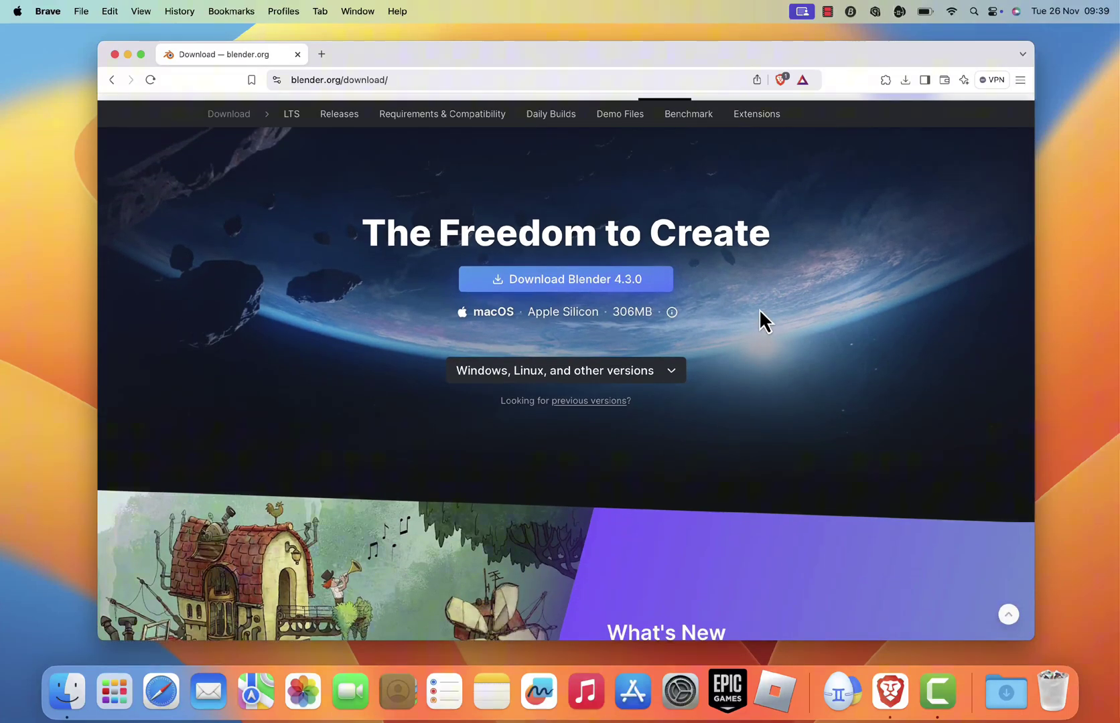
pyautogui.moveTo(471, 312); pyautogui.dragTo(626, 314)
pyautogui.click(758, 342)
pyautogui.click(677, 378)
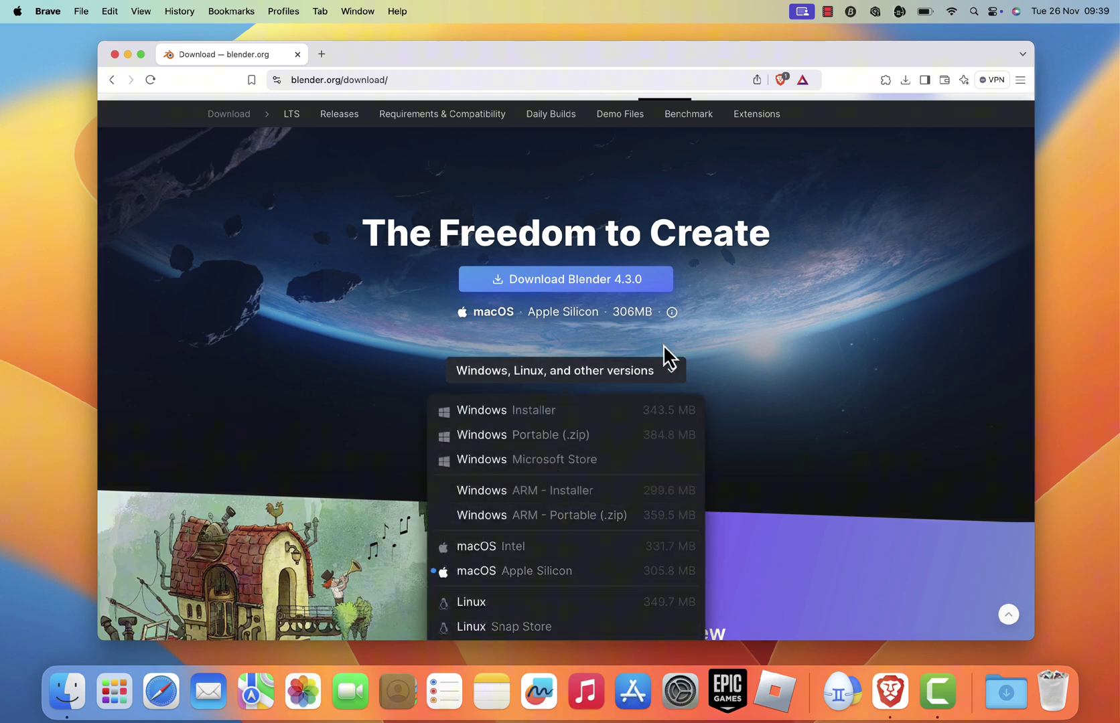
pyautogui.click(763, 386)
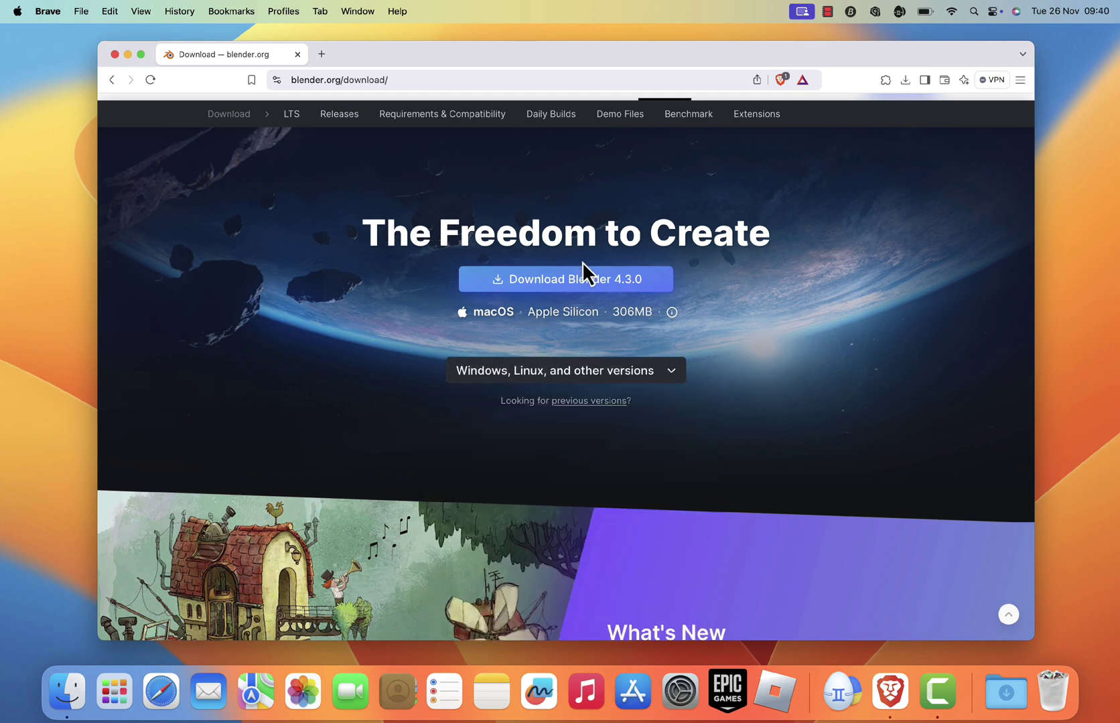
# - Save the Blender 4.3.0 macOS installer to Downloads and reveal it in its folder
pyautogui.click(551, 279)
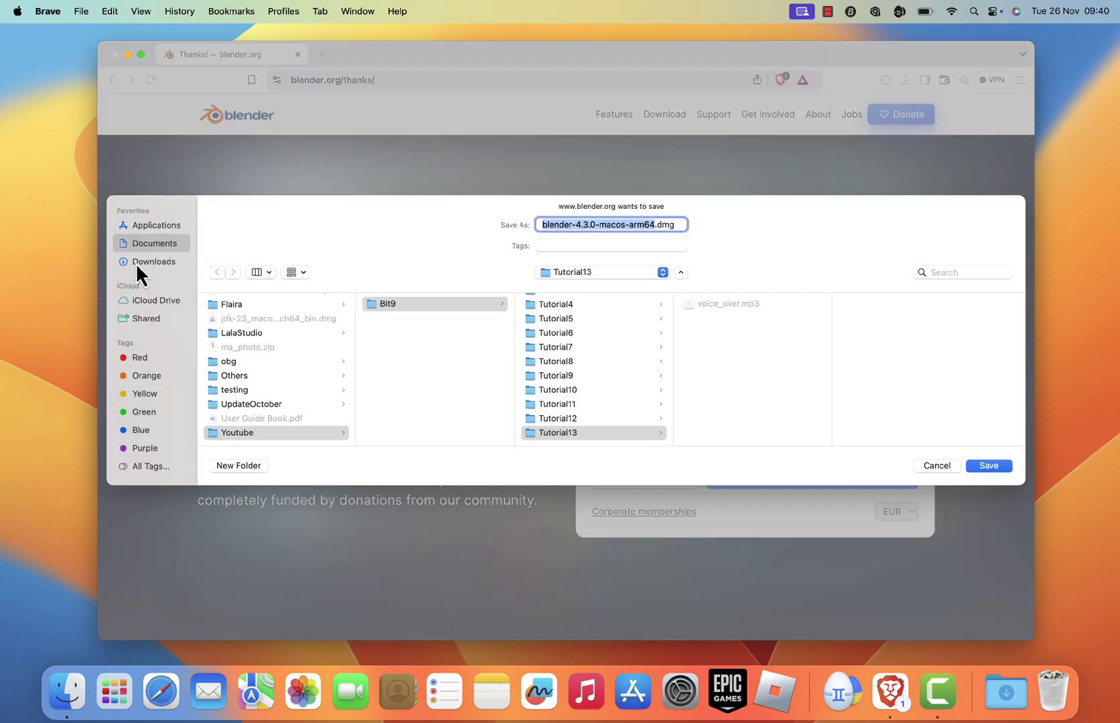
pyautogui.click(135, 263)
pyautogui.click(989, 464)
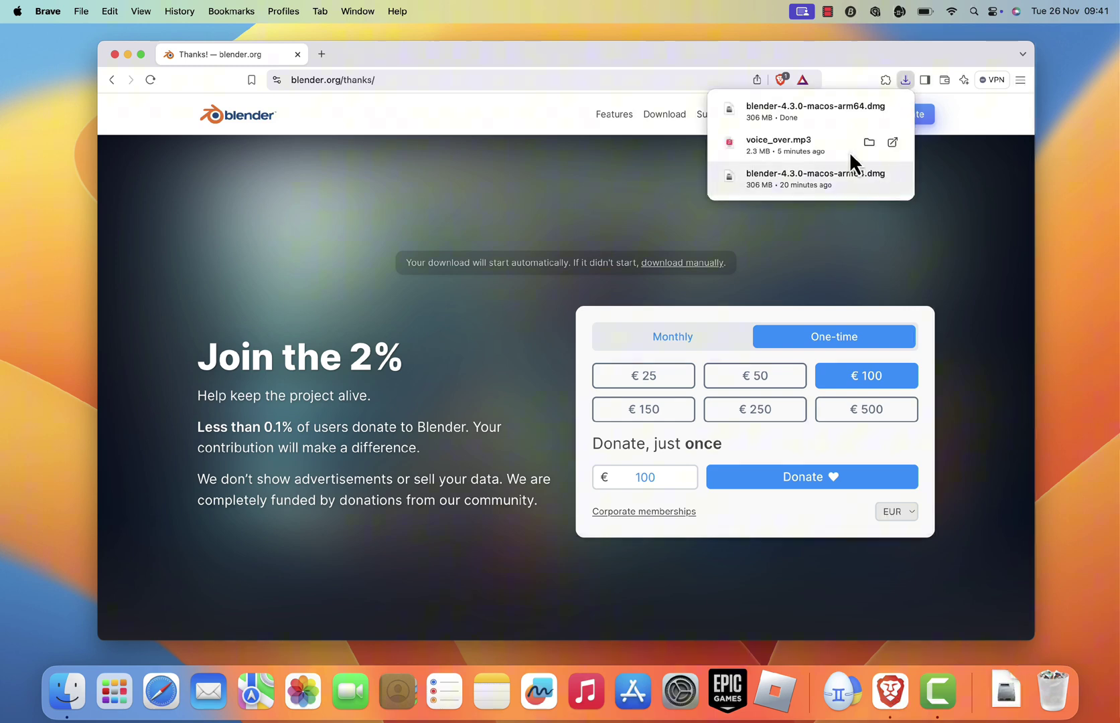
pyautogui.click(867, 107)
# - Close the browser, mount the Blender dmg, and drag Blender into the Applications folder
pyautogui.click(296, 53)
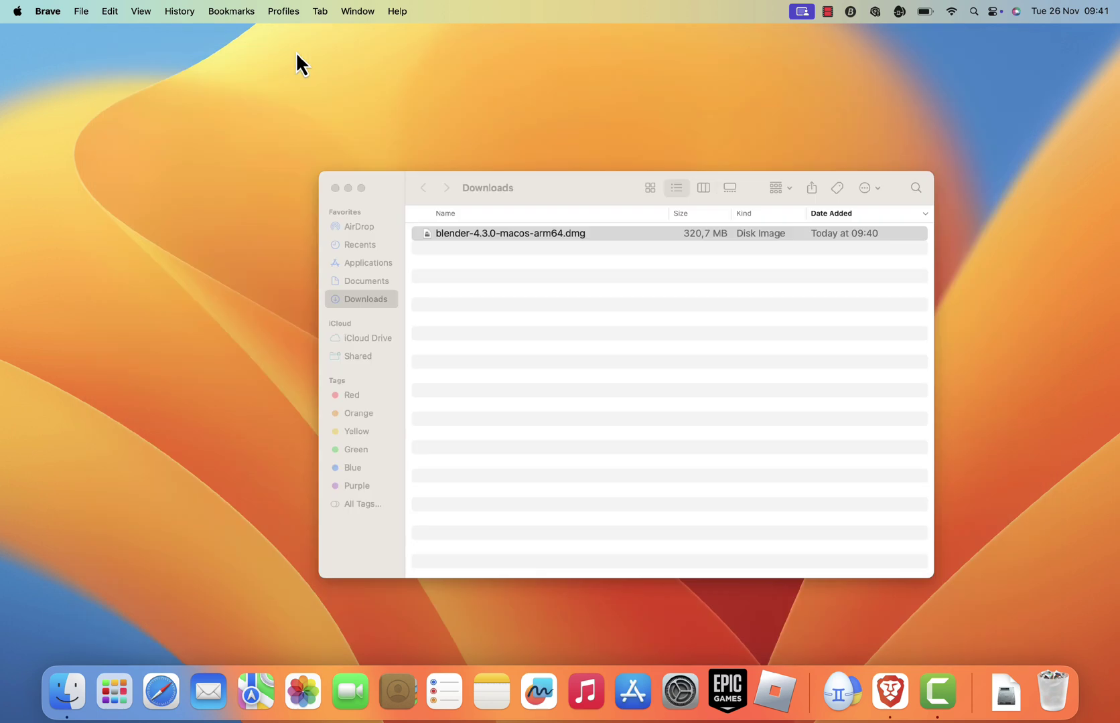
pyautogui.click(461, 239)
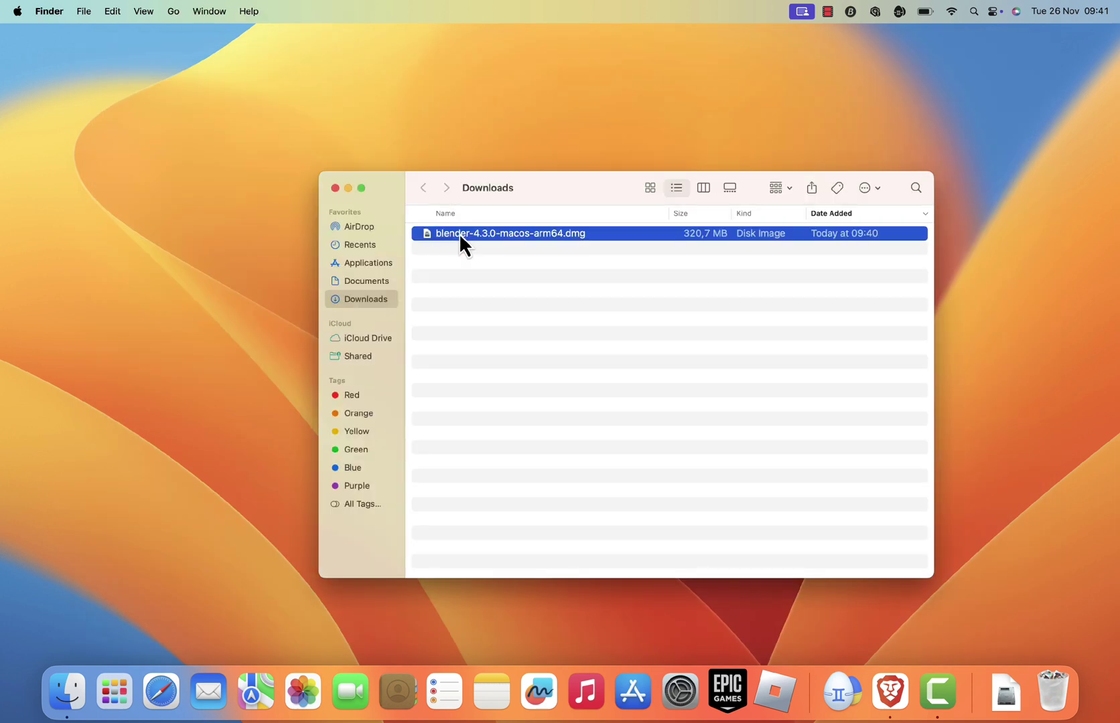
pyautogui.doubleClick(458, 233)
pyautogui.click(348, 188)
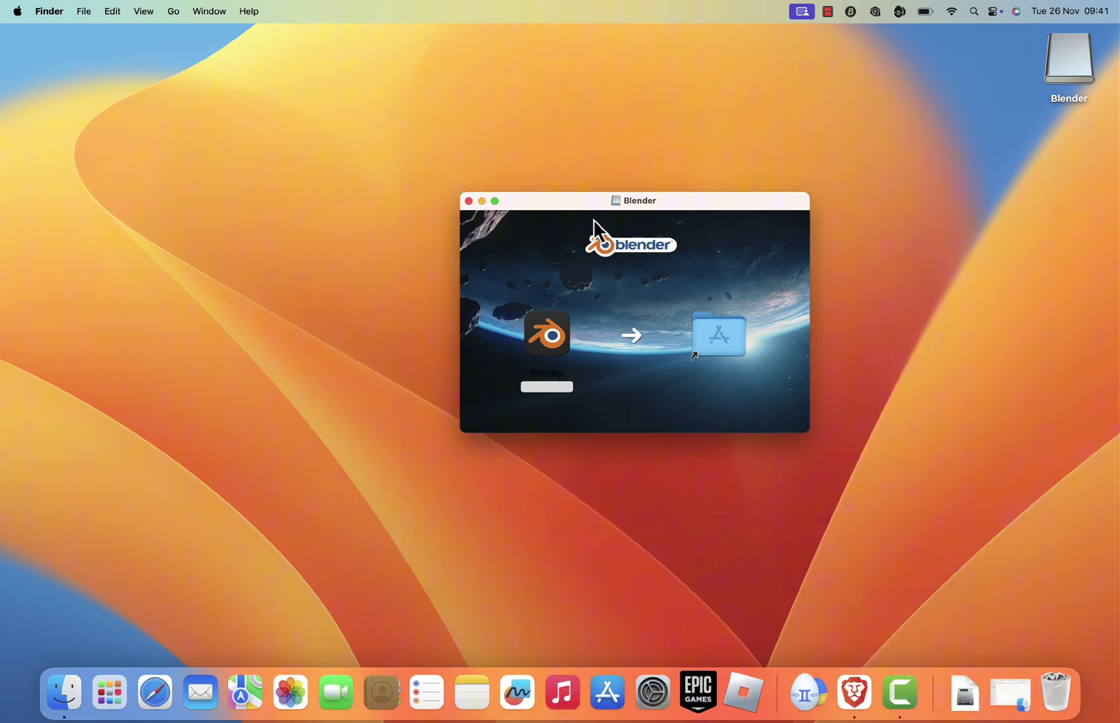
pyautogui.moveTo(551, 334); pyautogui.dragTo(725, 341)
# - Eject the mounted Blender volume and launch Blender from Spotlight search
pyautogui.click(469, 201)
pyautogui.moveTo(1069, 65); pyautogui.dragTo(1056, 692)
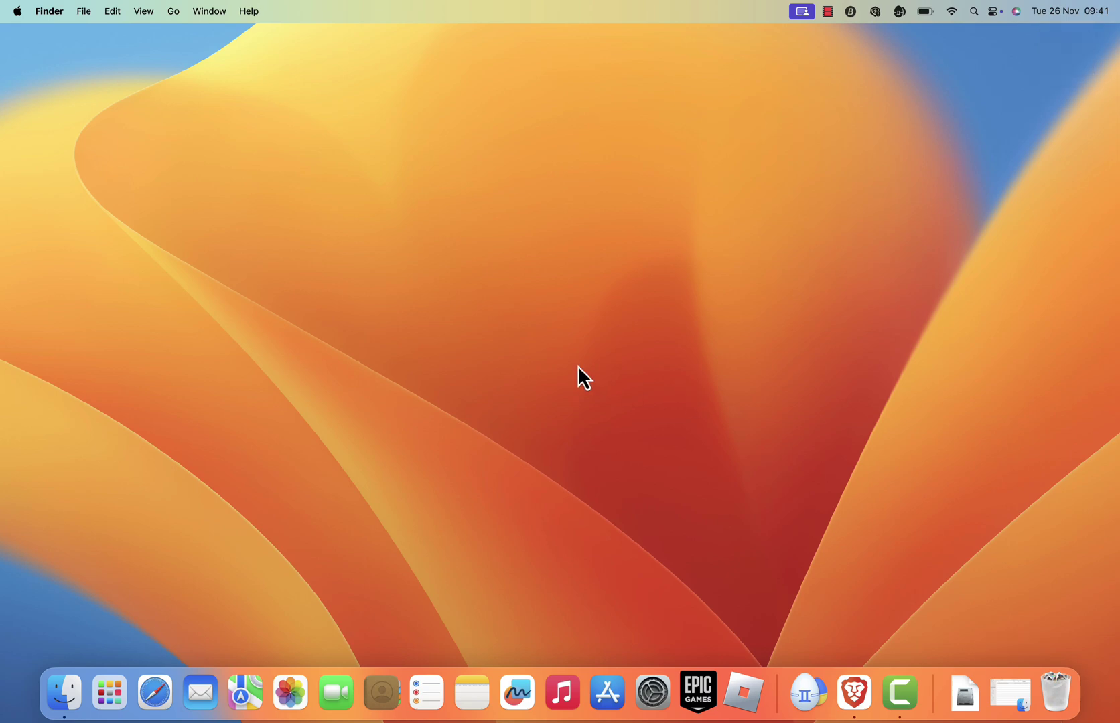
pyautogui.press('super+space')
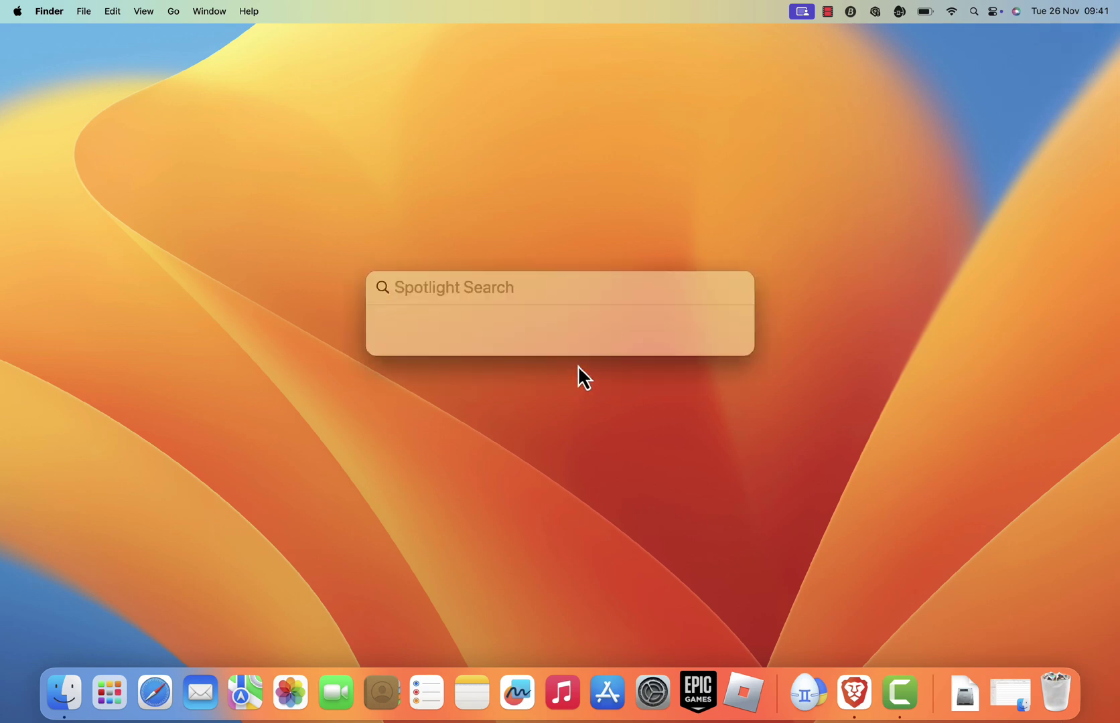
pyautogui.write('bled')
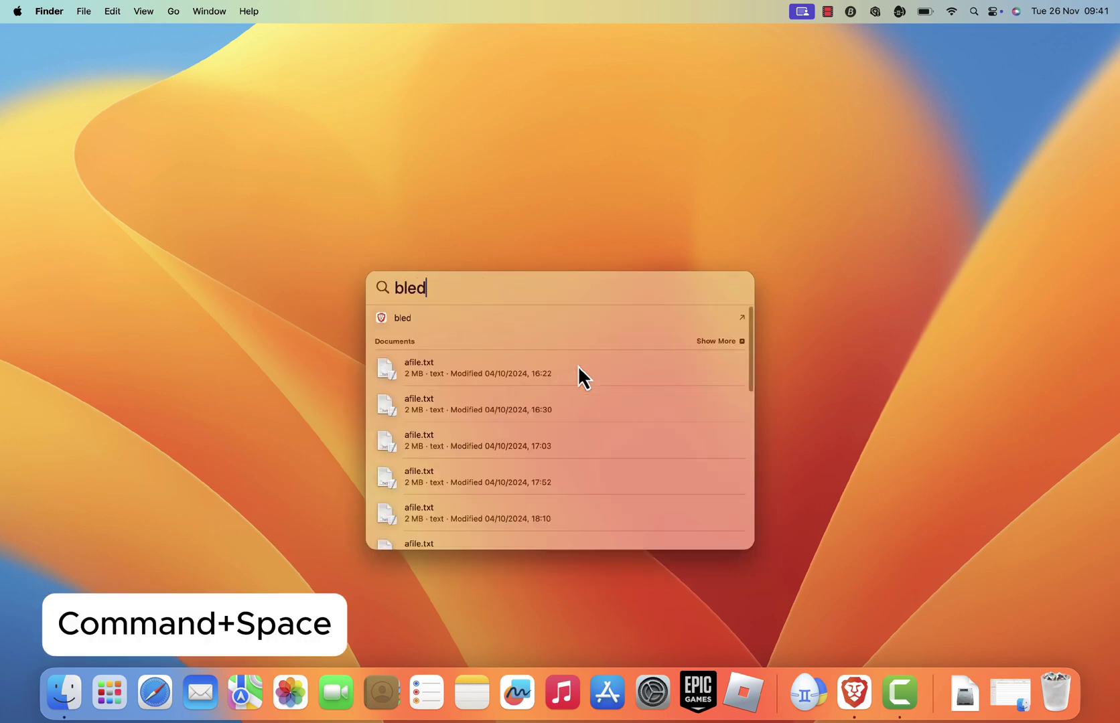
pyautogui.write('nder')
pyautogui.press('Return')
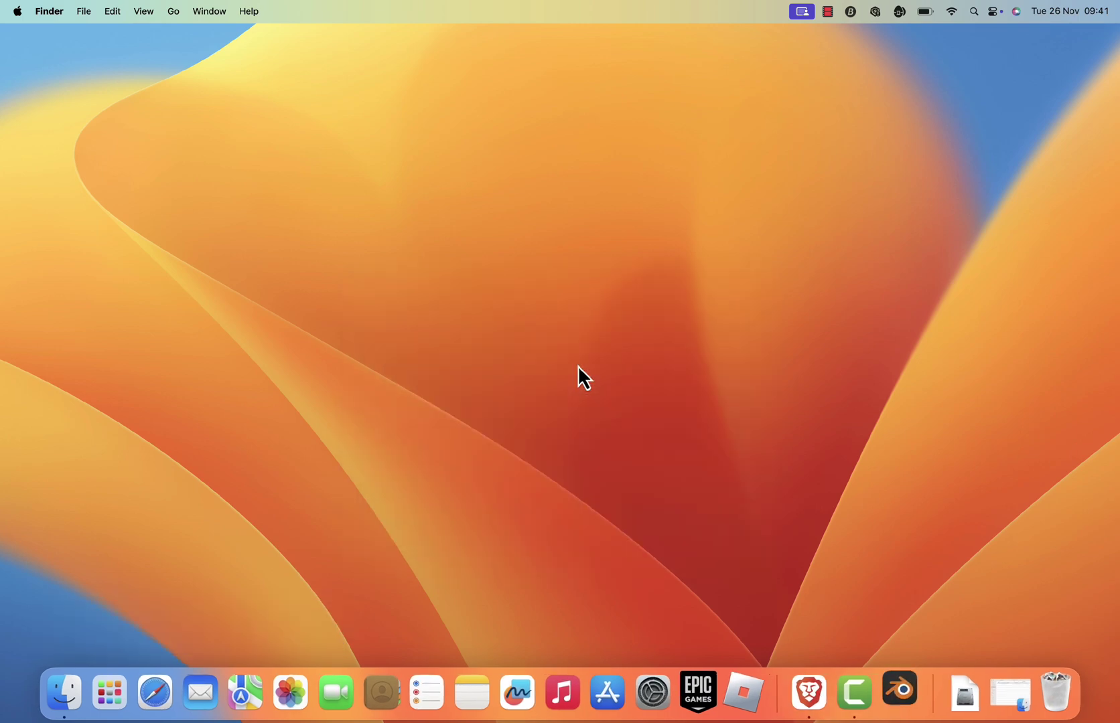
# - Switch the Finder window to Applications and minimise it
pyautogui.click(63, 692)
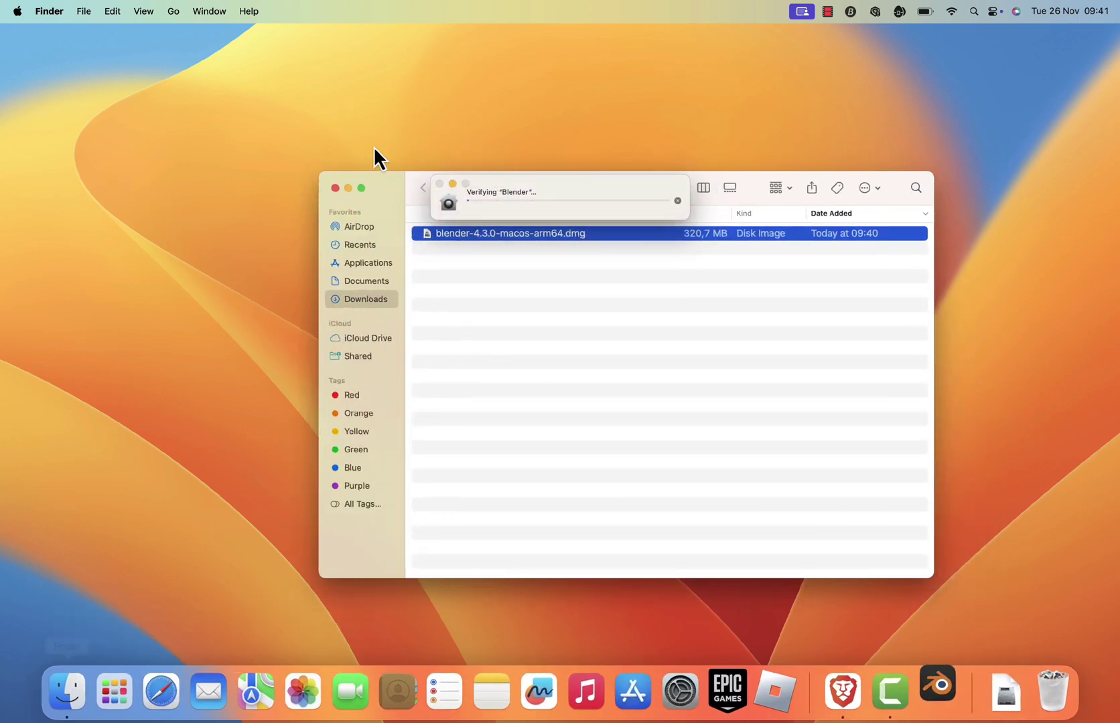
pyautogui.click(366, 262)
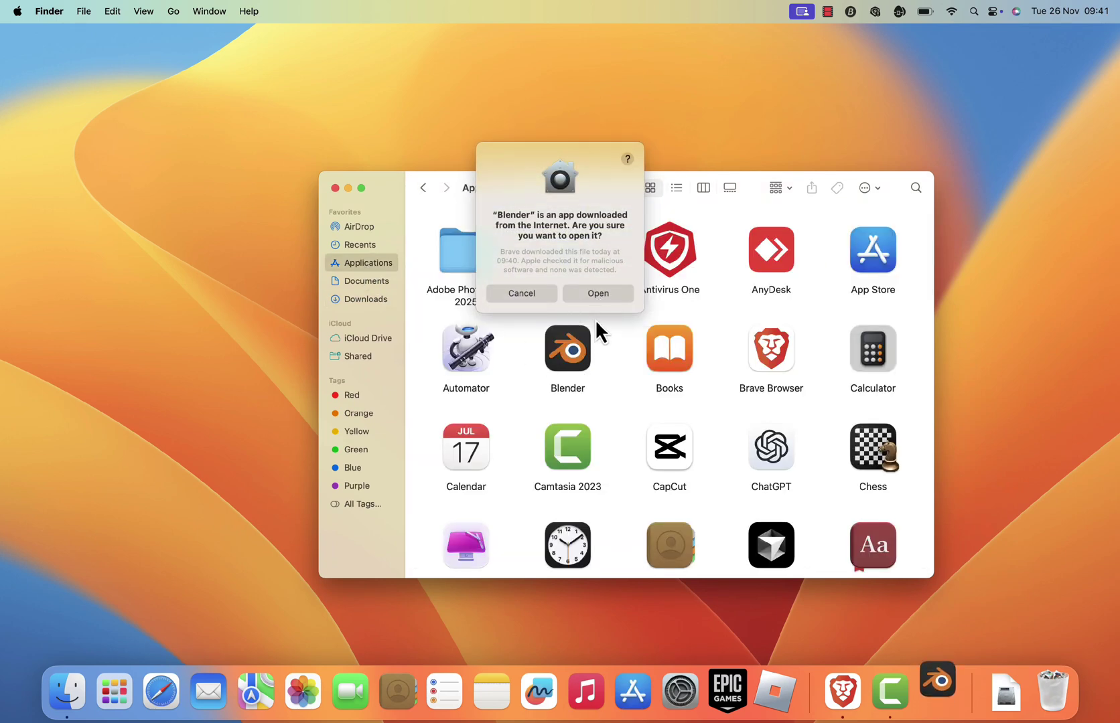
pyautogui.click(348, 188)
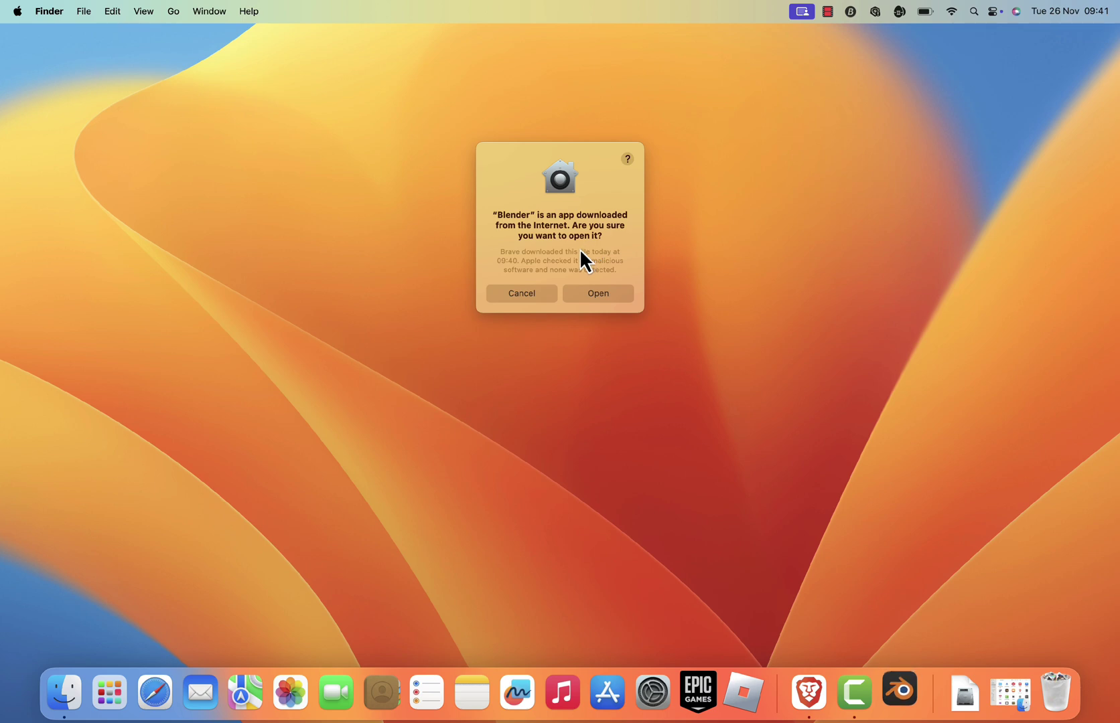
# - Approve opening Blender, accept the Quick Setup defaults, and dismiss the splash screen
pyautogui.click(596, 291)
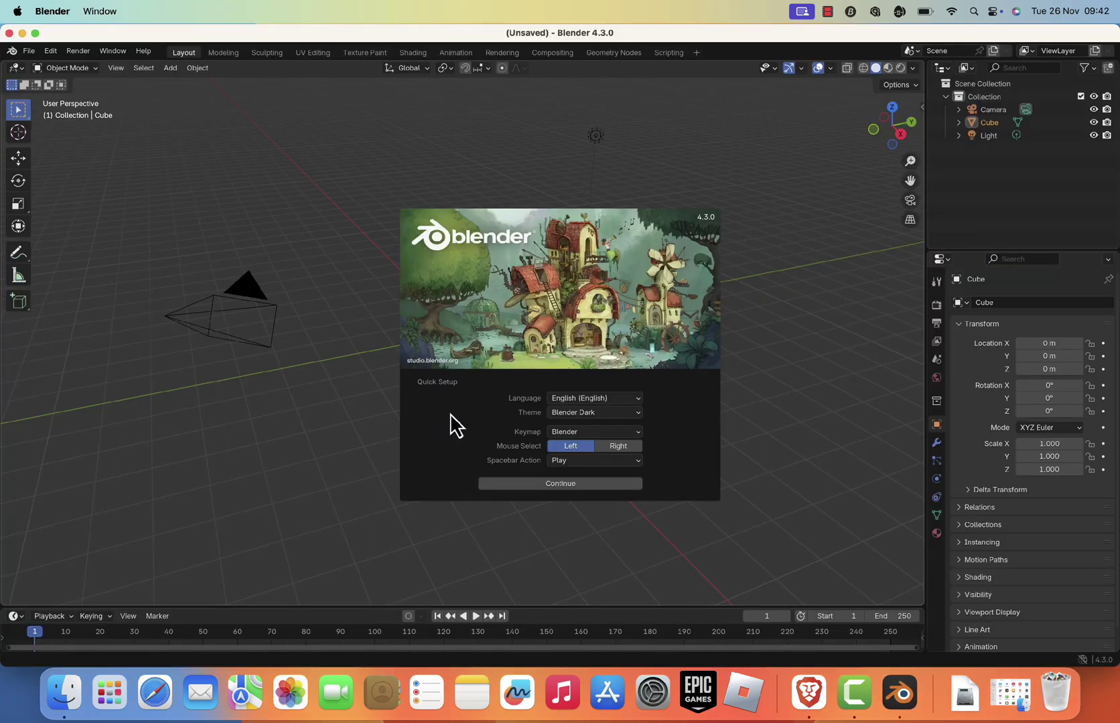
pyautogui.click(604, 482)
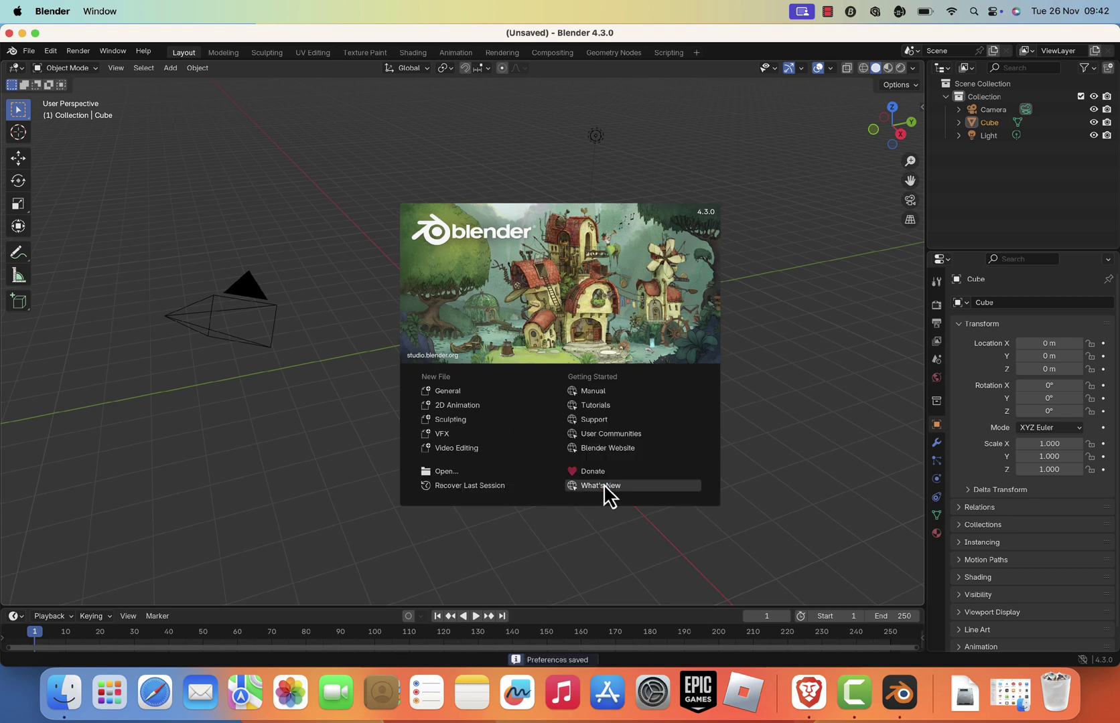
pyautogui.click(484, 393)
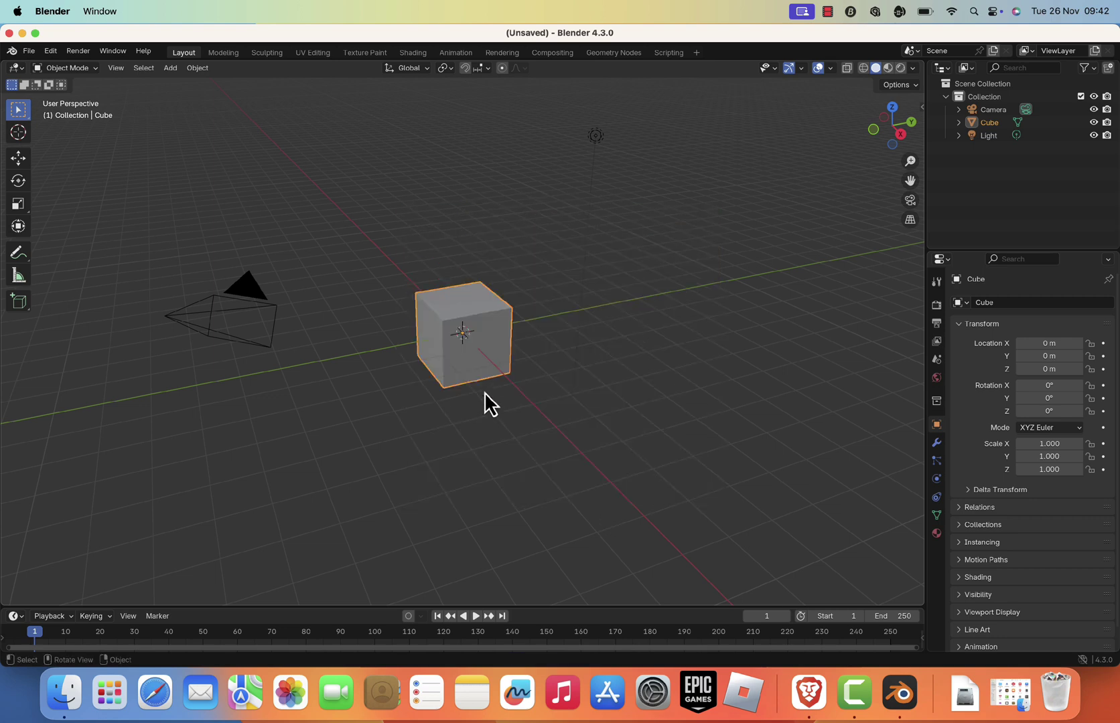
# - Move the cube left of the origin and set the current frame to 88
pyautogui.click(707, 321)
pyautogui.click(18, 157)
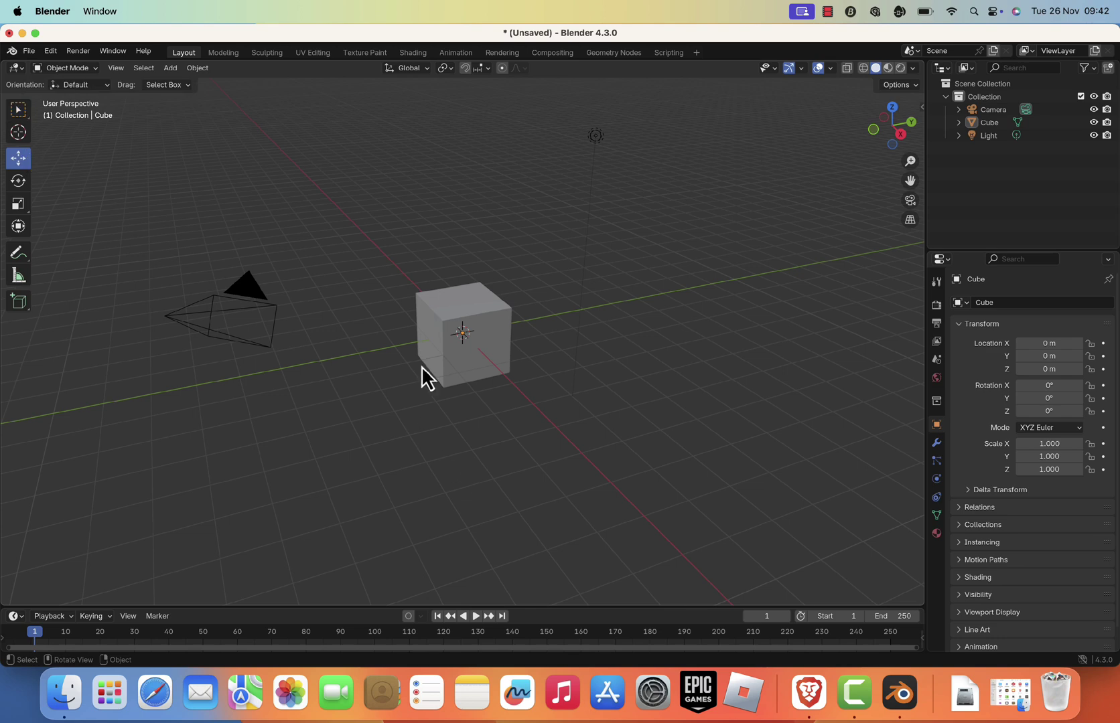
pyautogui.click(444, 309)
pyautogui.moveTo(462, 331); pyautogui.dragTo(394, 337)
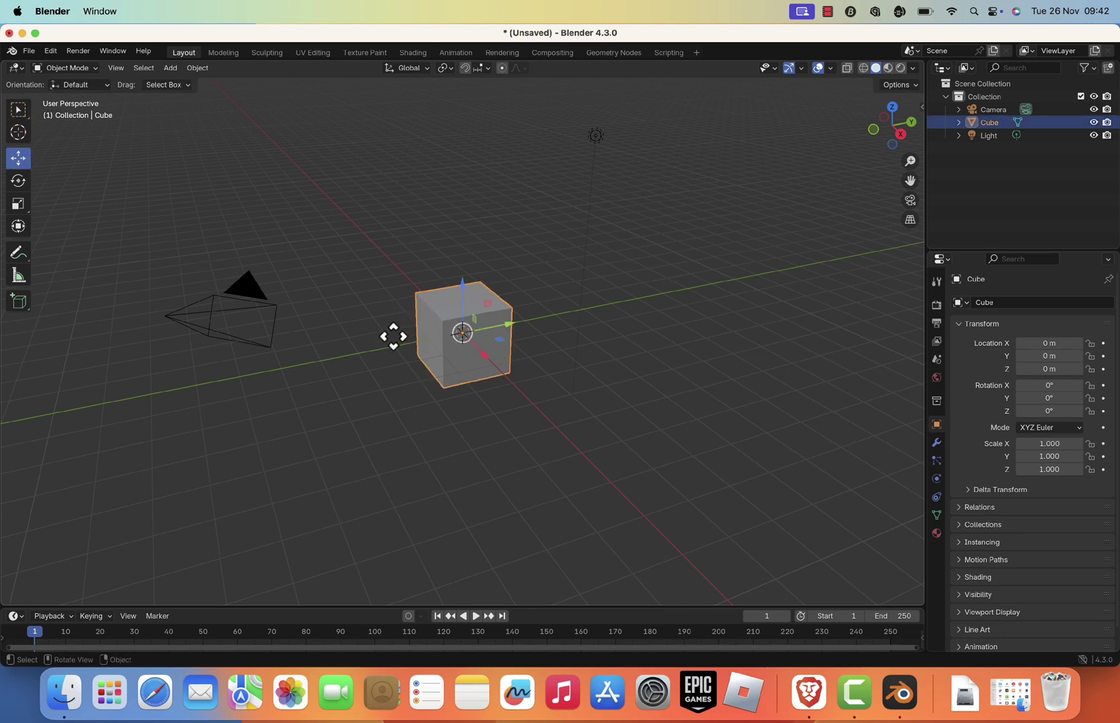
pyautogui.press('Up')
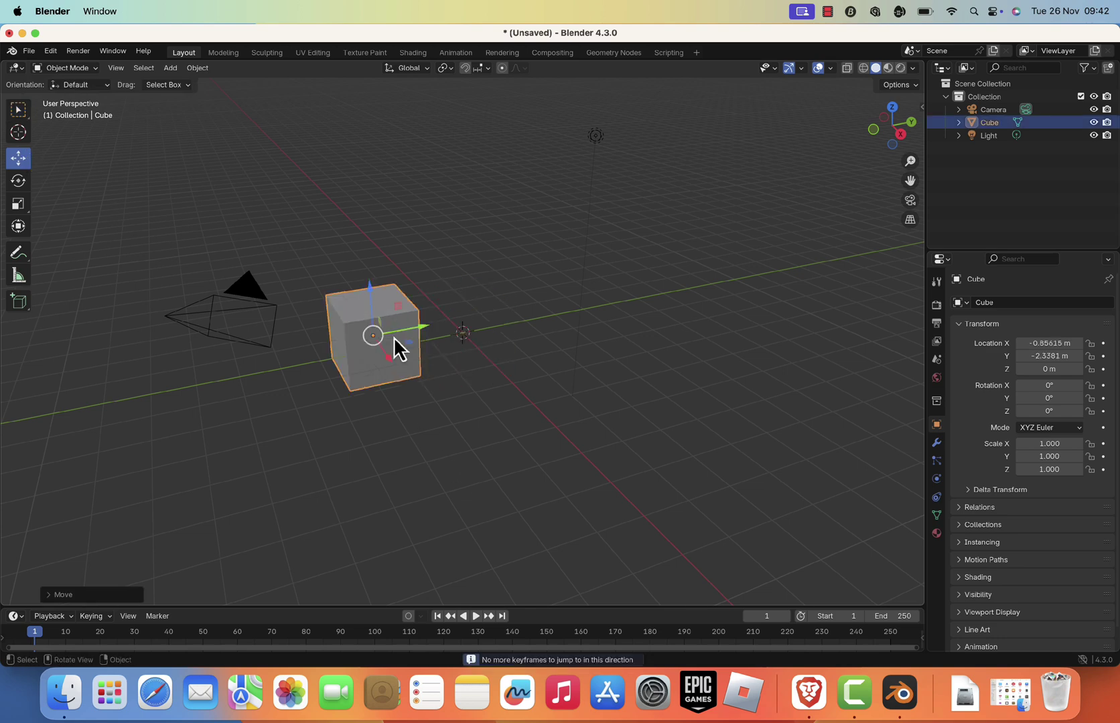
pyautogui.moveTo(175, 632); pyautogui.dragTo(333, 632)
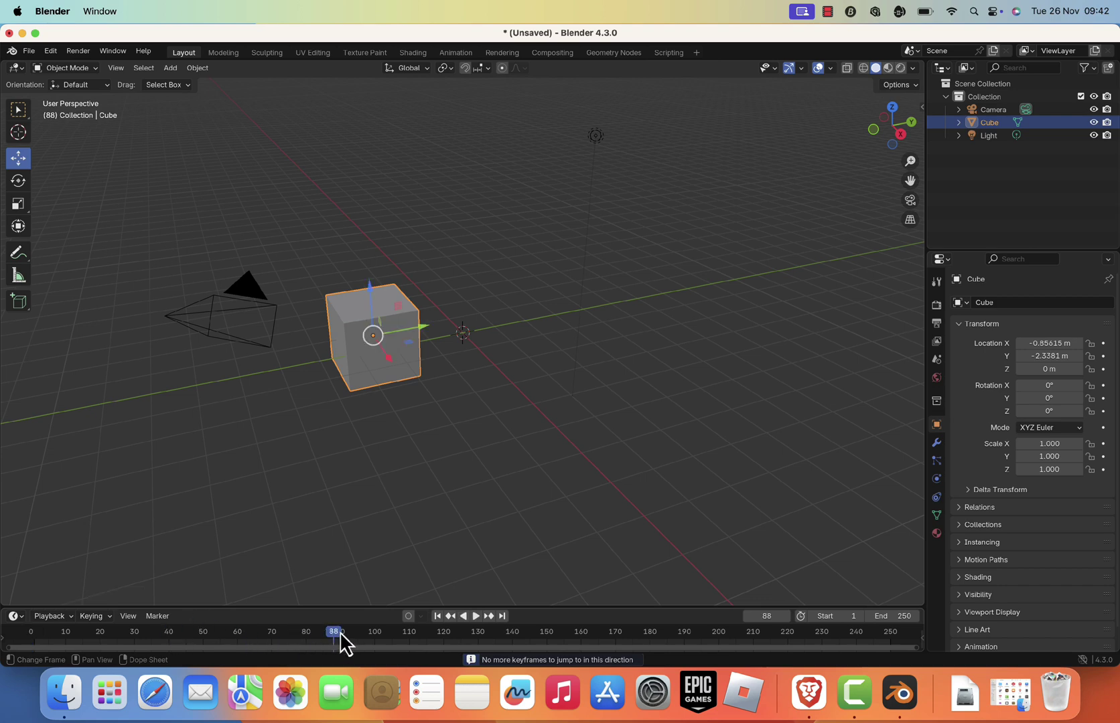
# - Freely rotate the cube twice with the Rotate tool
pyautogui.click(18, 180)
pyautogui.moveTo(413, 373)
pyautogui.mouseDown()
pyautogui.moveTo(322, 379)
pyautogui.moveTo(413, 219)
pyautogui.mouseUp()
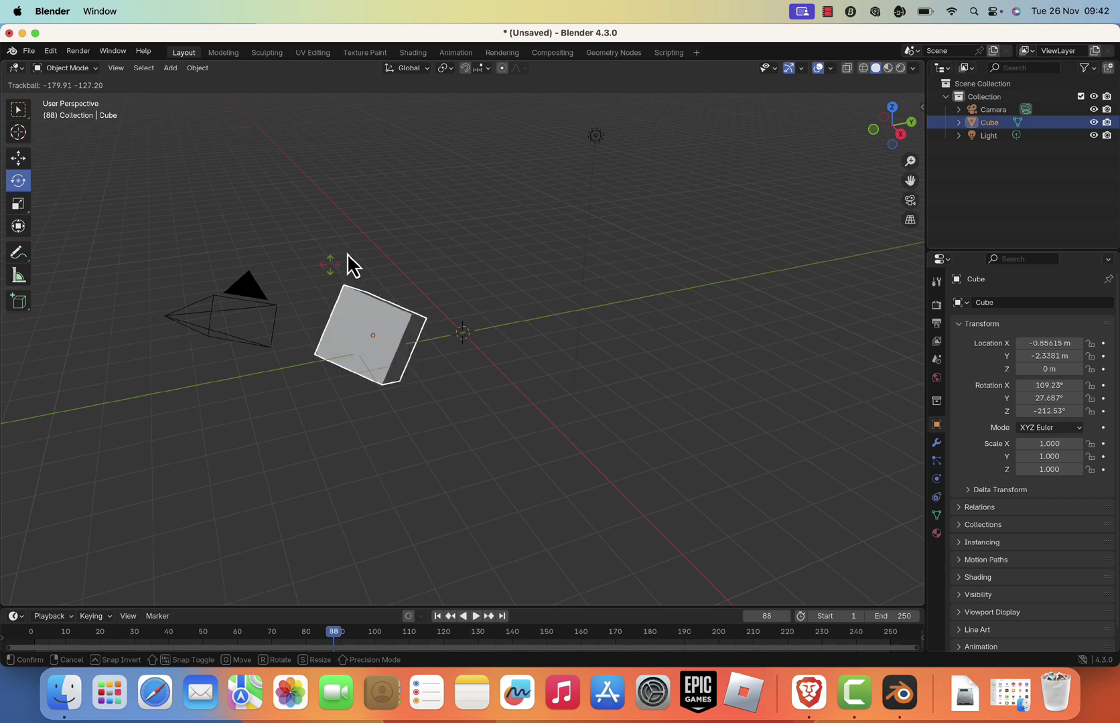
pyautogui.click(414, 222)
pyautogui.click(353, 357)
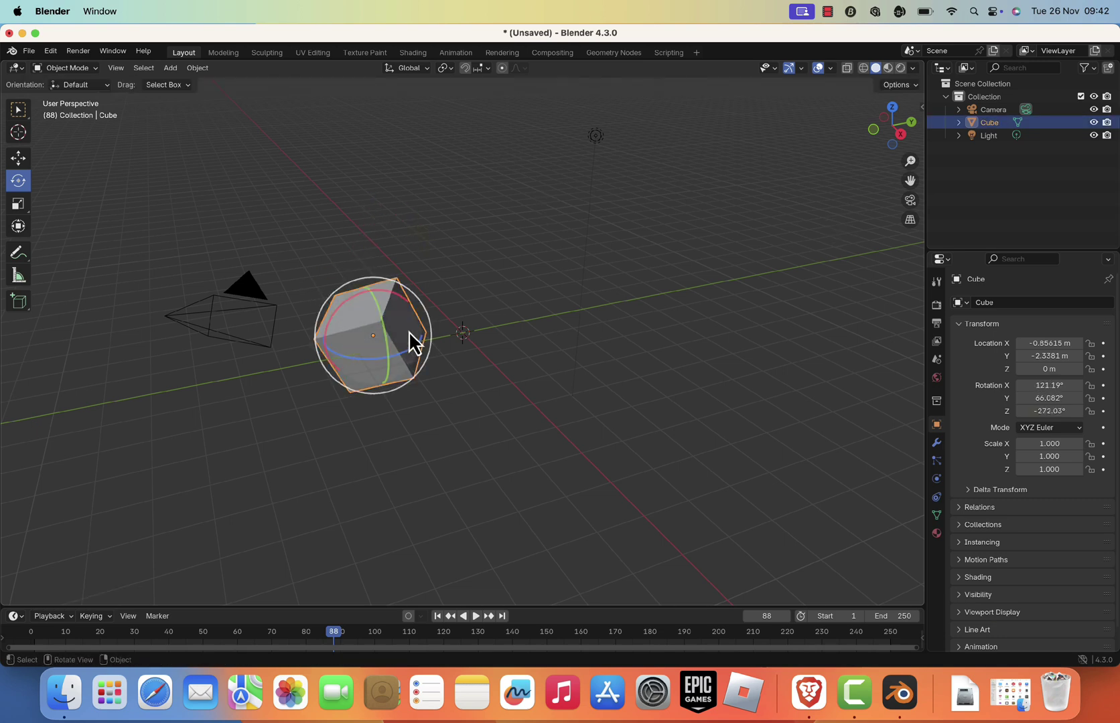
pyautogui.moveTo(408, 331)
pyautogui.mouseDown()
pyautogui.moveTo(609, 325)
pyautogui.moveTo(27, 235)
pyautogui.mouseUp()
# - Select the cube, camera and light together and rotate them around the pivot
pyautogui.click(621, 316)
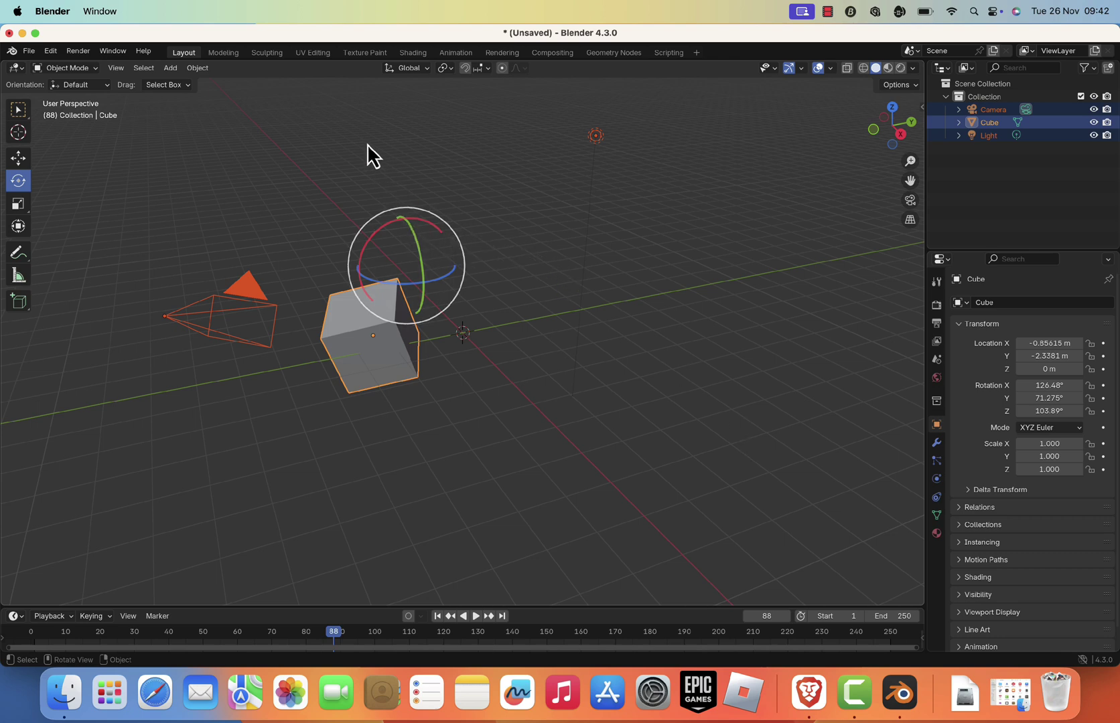
pyautogui.moveTo(428, 268); pyautogui.dragTo(526, 271)
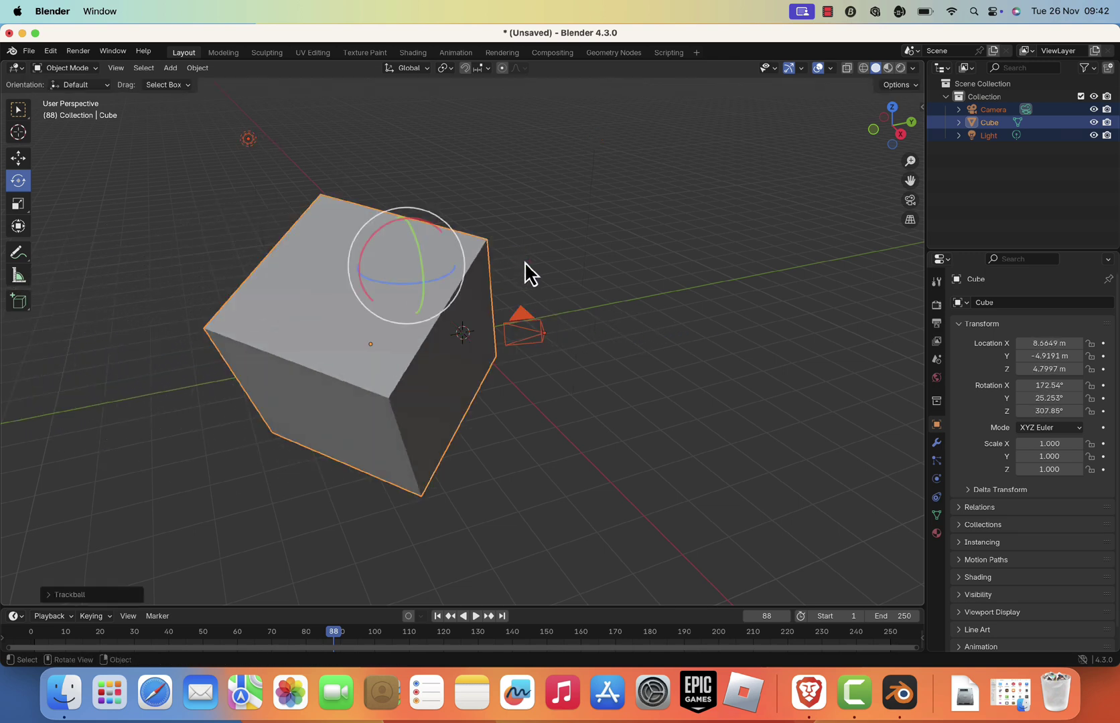
pyautogui.moveTo(455, 272); pyautogui.dragTo(450, 206)
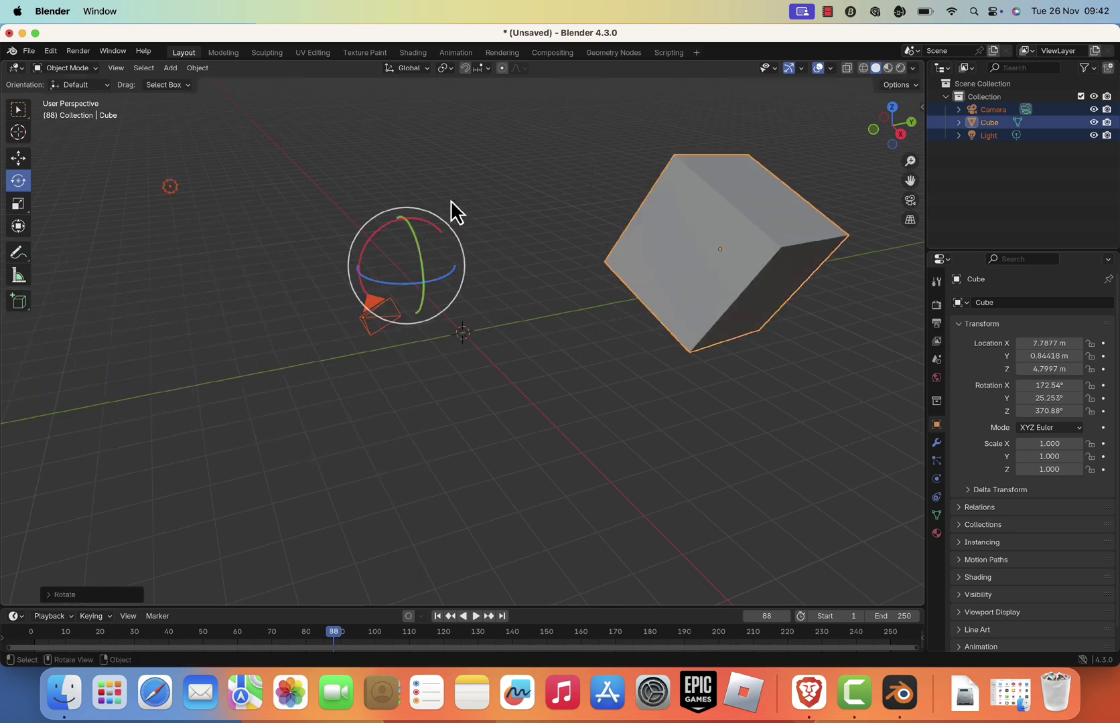
# - Select only the camera and tilt it to a new angle
pyautogui.click(430, 282)
pyautogui.click(391, 310)
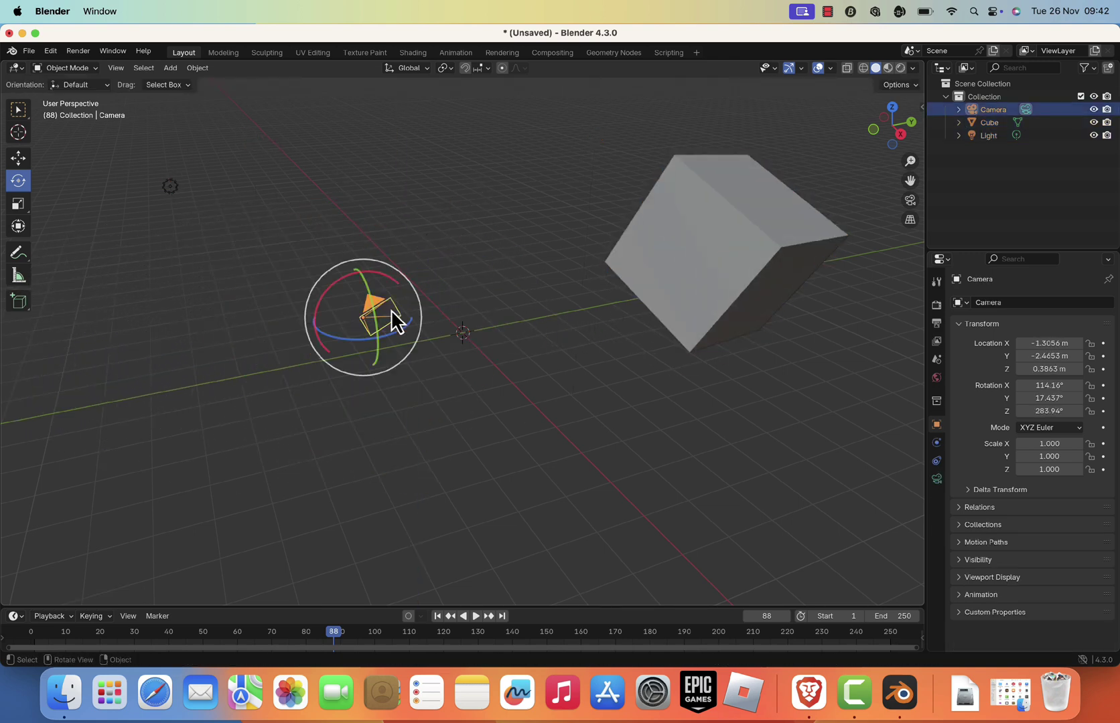
pyautogui.moveTo(391, 310); pyautogui.dragTo(408, 390)
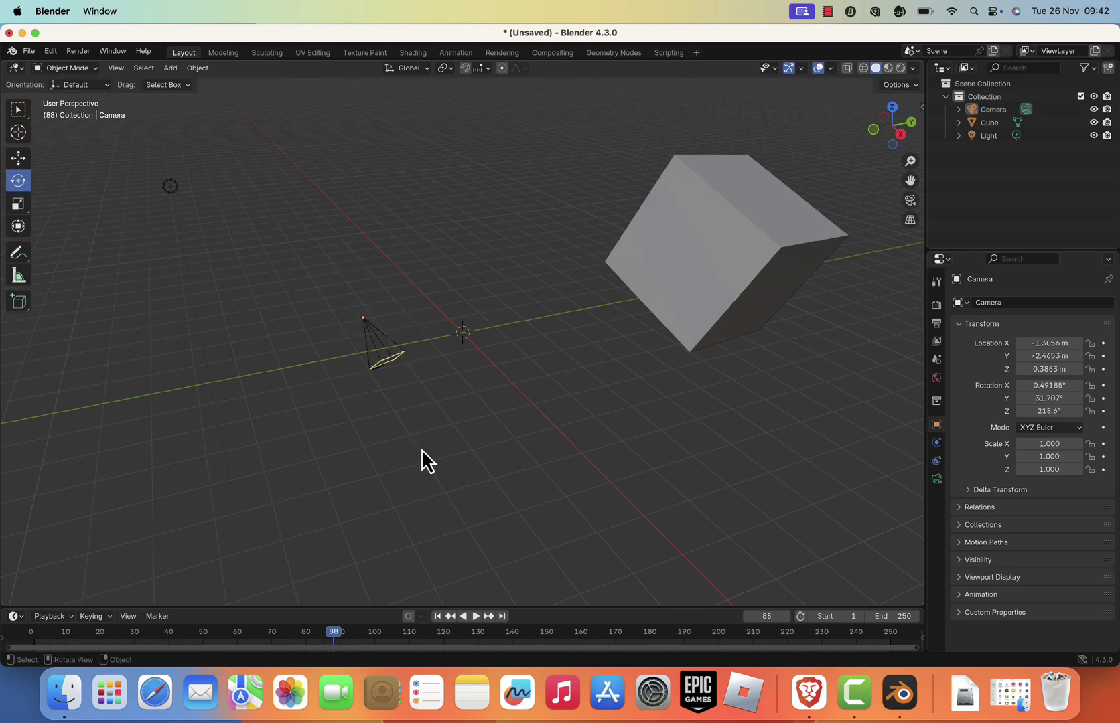